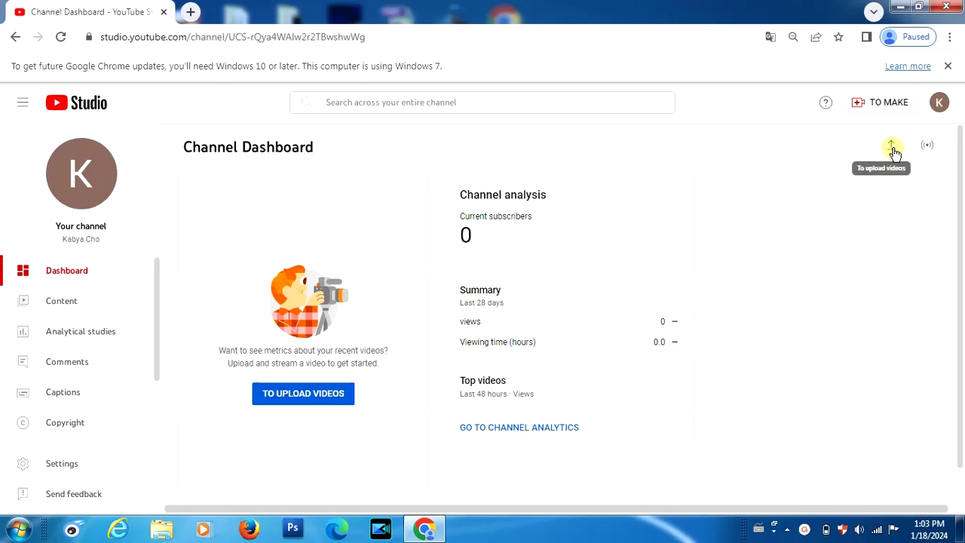
Upload the video file Produce from the New folder on the Desktop.
click(892, 149)
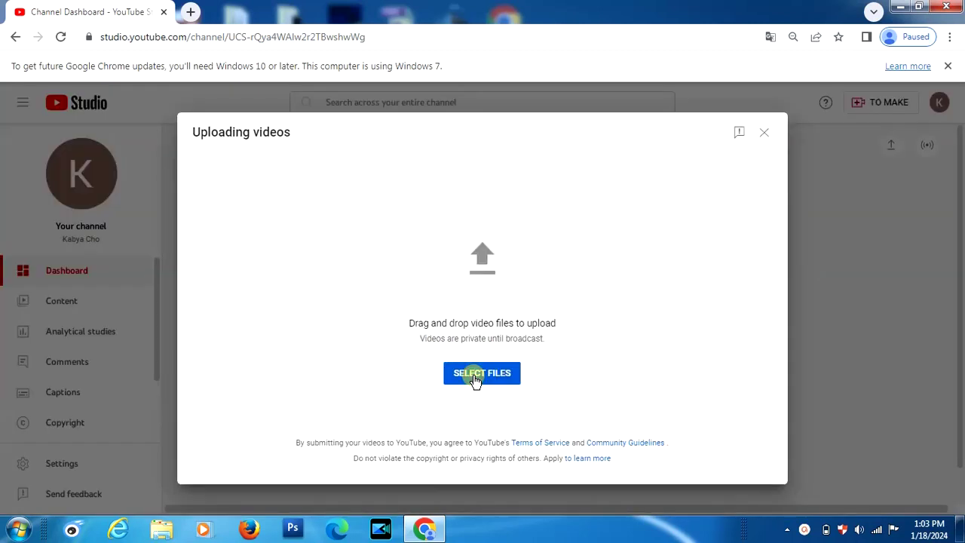
click(475, 377)
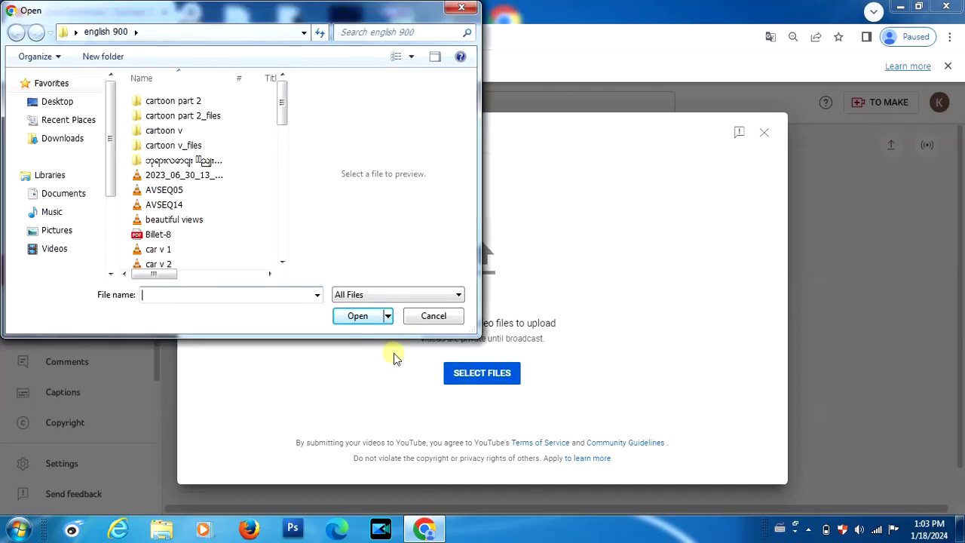
mouse_move(57, 121)
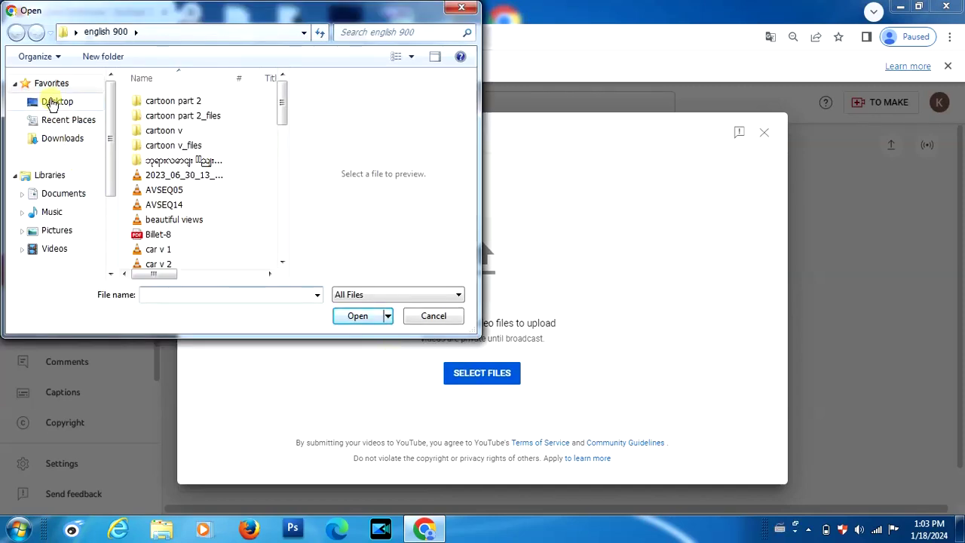
click(52, 104)
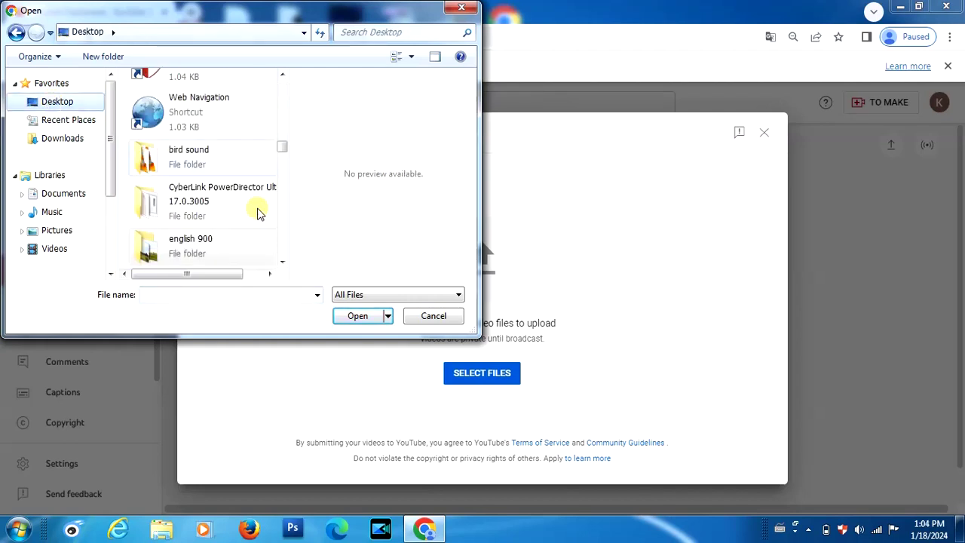
click(283, 264)
click(283, 264)
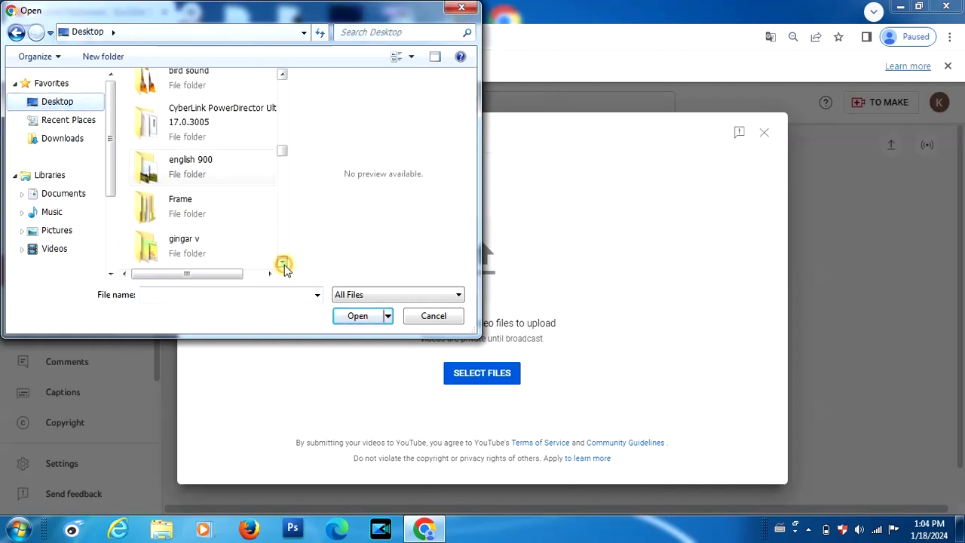
click(283, 264)
click(283, 264)
click(283, 264)
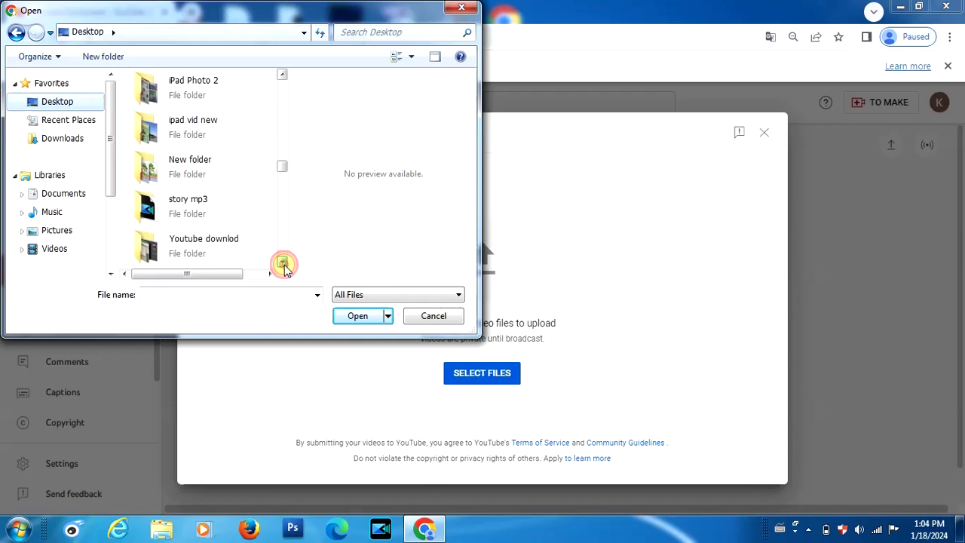
double_click(161, 164)
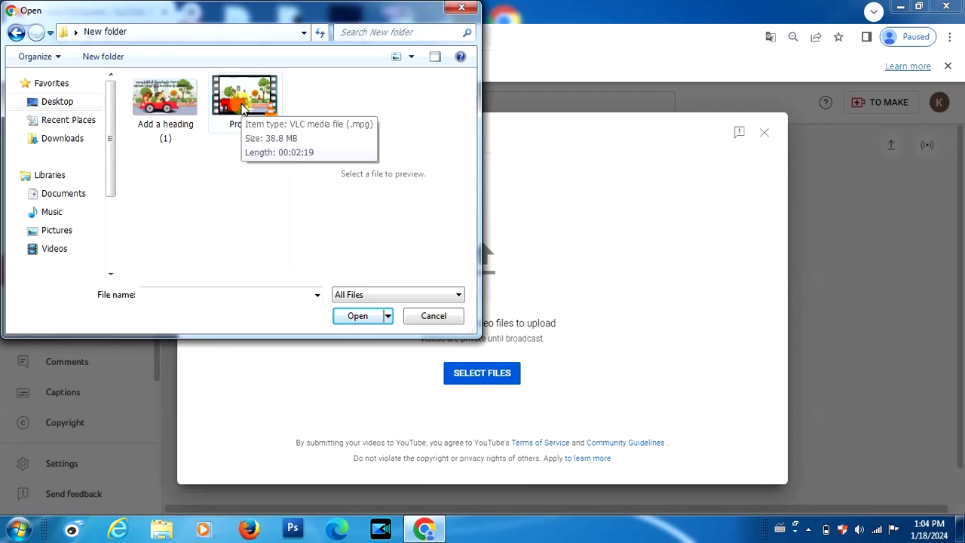
click(243, 108)
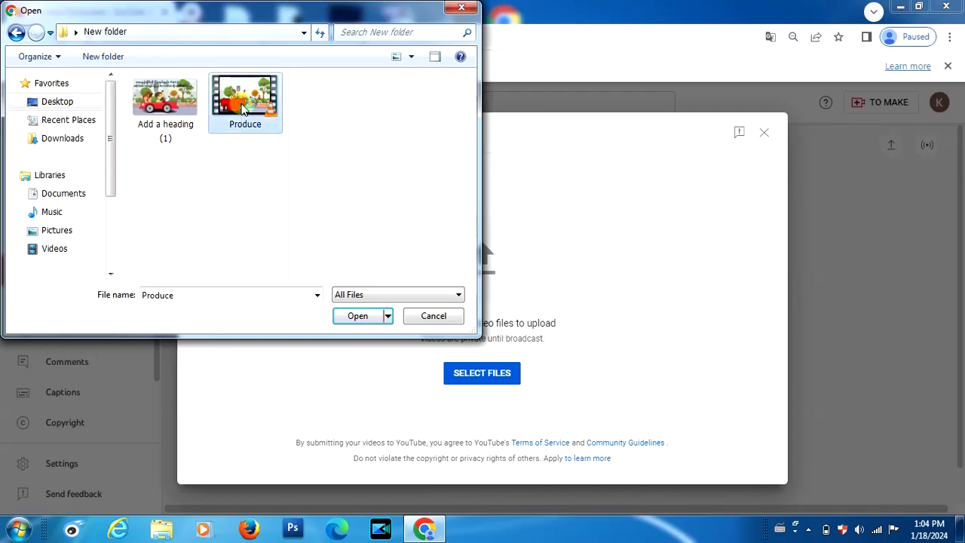
click(355, 317)
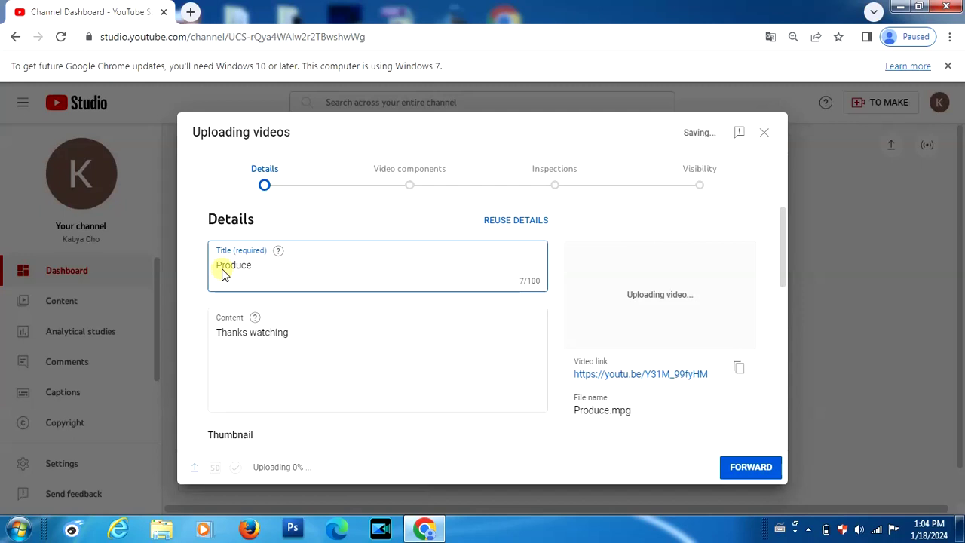
Retitle the video in Burmese script, fixing a stray mark and removing the word 'Produce'.
text(ကာတွ)
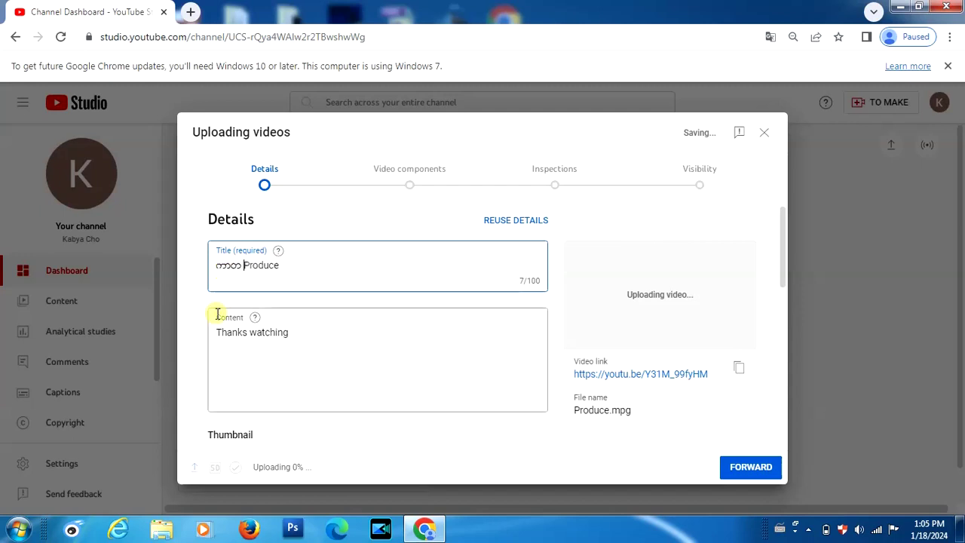
text(န်း)
text(ြ)
key(BackSpace)
text(ြ)
text(လ)
text(ုပ်ပုံ)
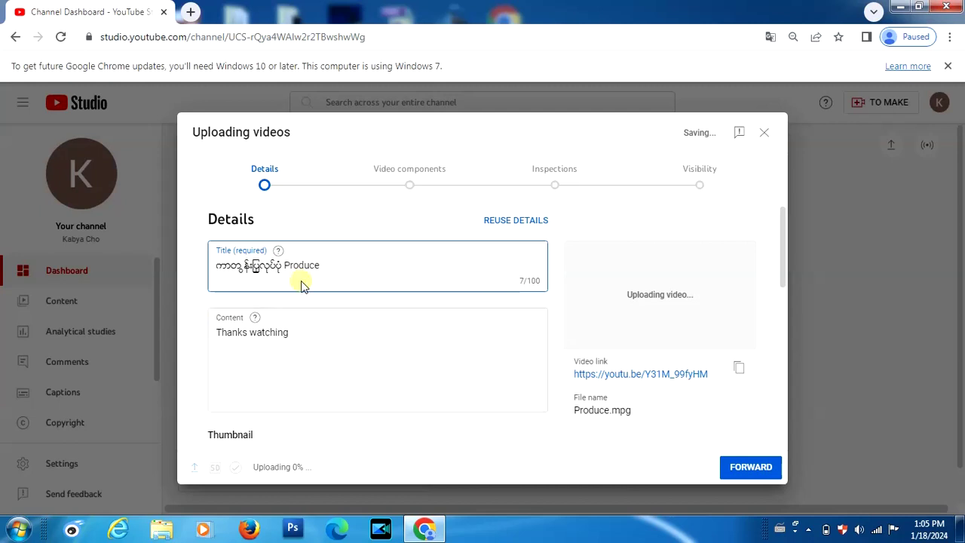
click(319, 263)
key(BackSpace)
key(BackSpace)
key(BackSpace)
key(BackSpace)
key(BackSpace)
key(BackSpace)
key(BackSpace)
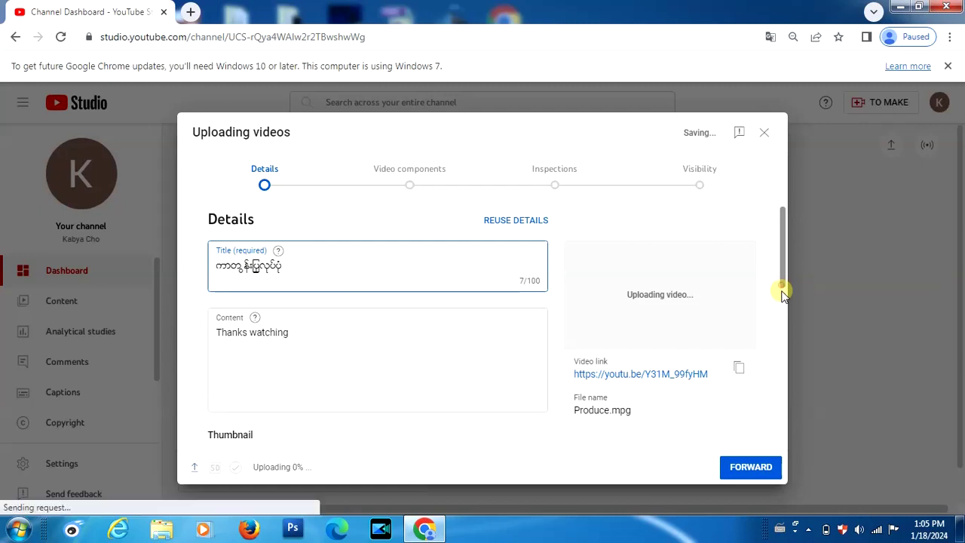
scroll(782, 282, down, 1)
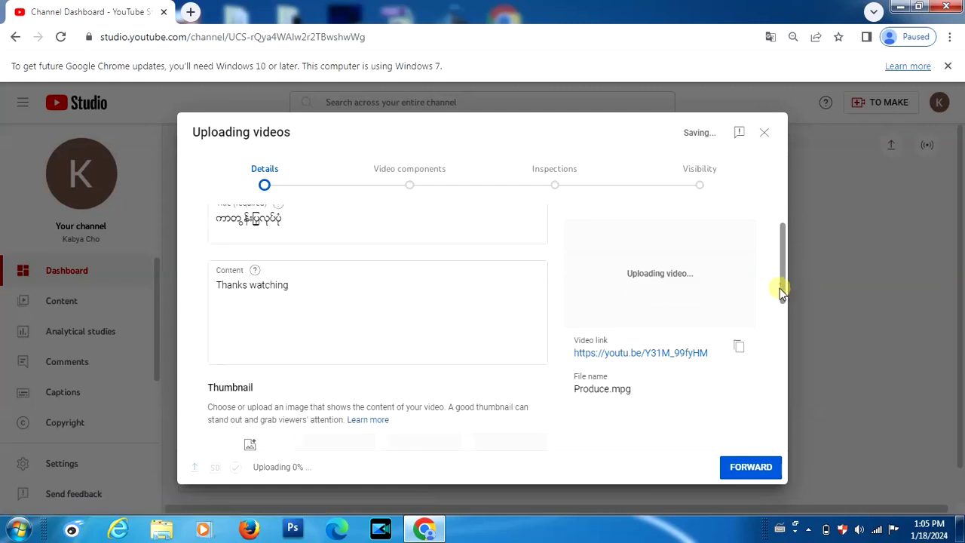
scroll(781, 292, down, 1)
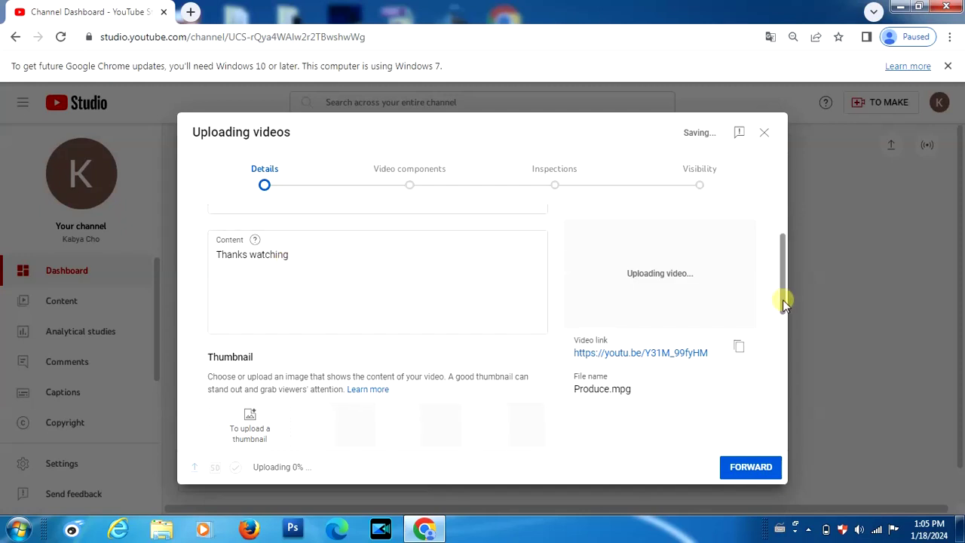
scroll(784, 317, down, 1)
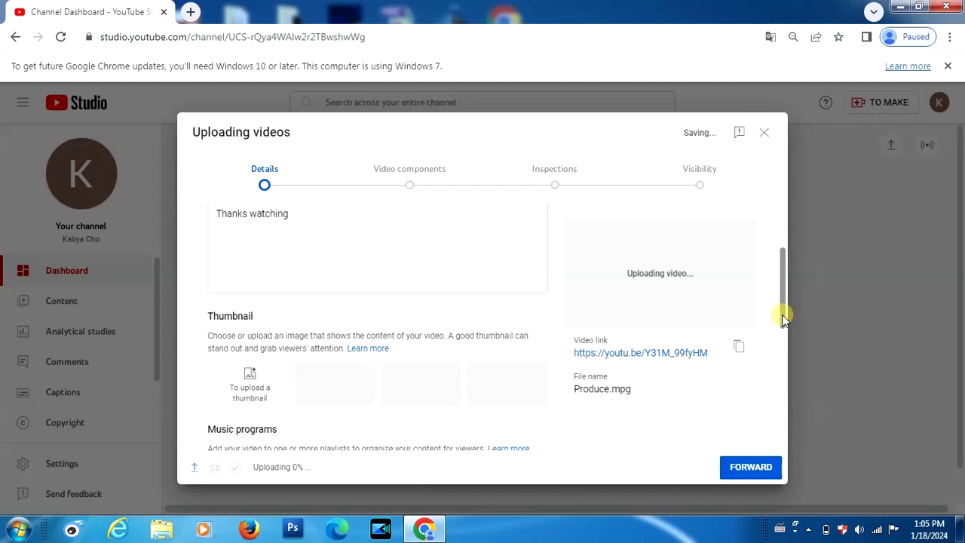
scroll(782, 317, down, 2)
scroll(782, 317, down, 1)
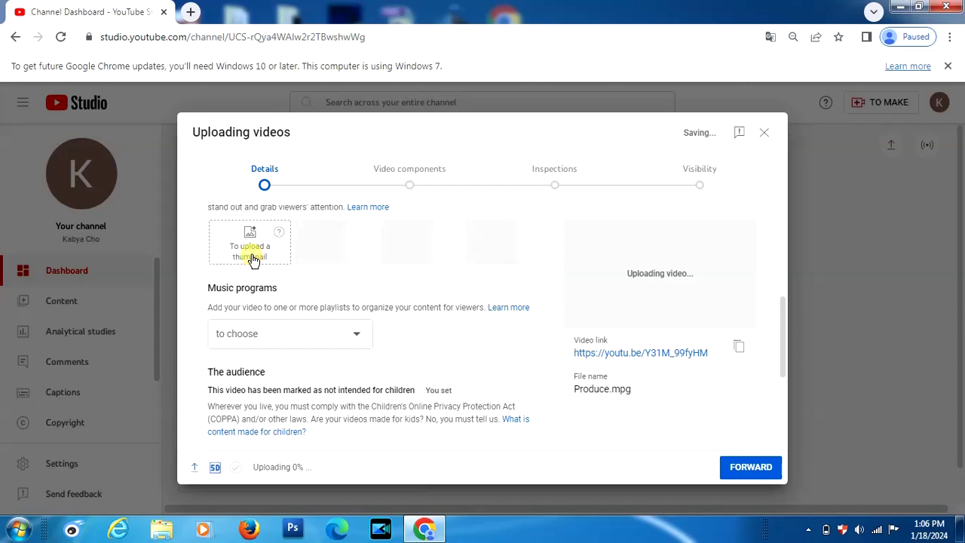
Set the 'Add a heading (1)' image from New folder as the custom thumbnail.
click(253, 259)
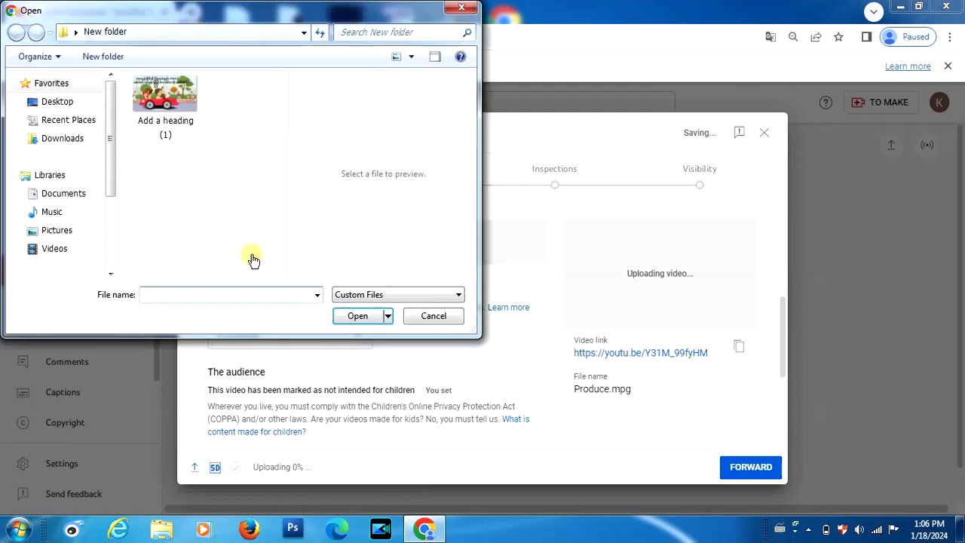
click(163, 98)
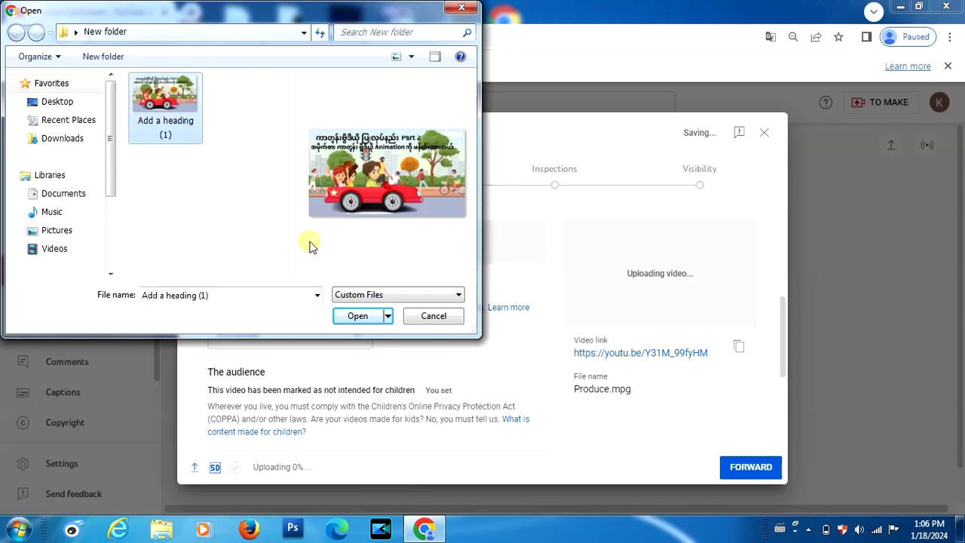
click(354, 317)
click(358, 316)
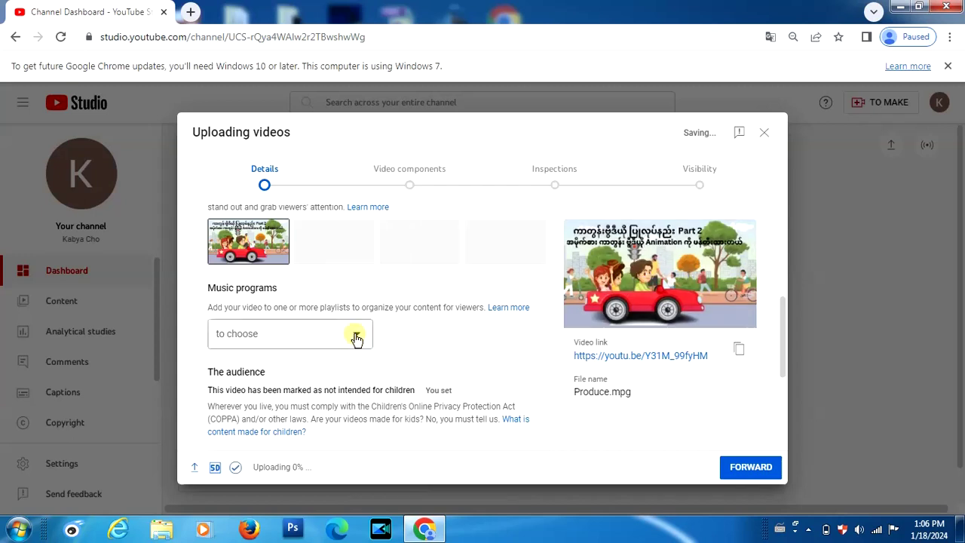
click(356, 338)
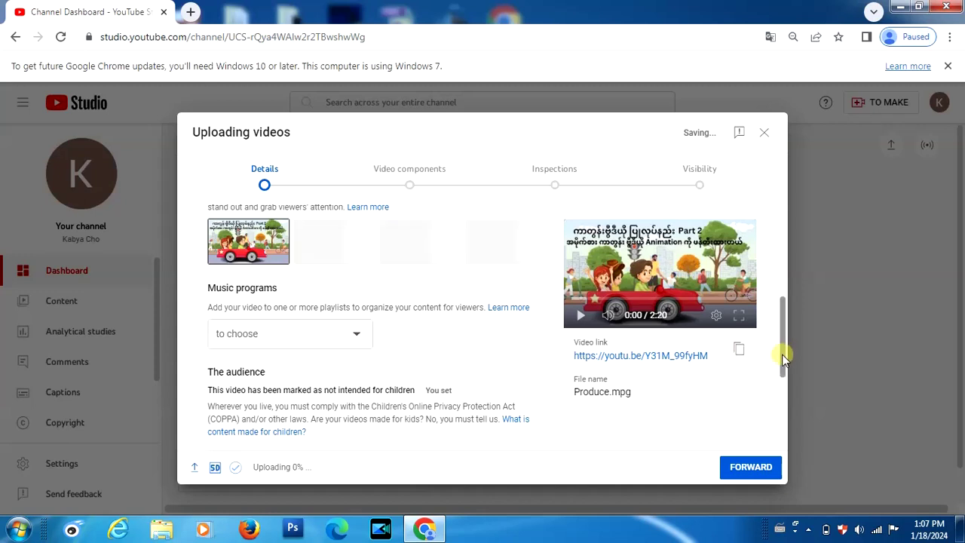
scroll(782, 358, down, 1)
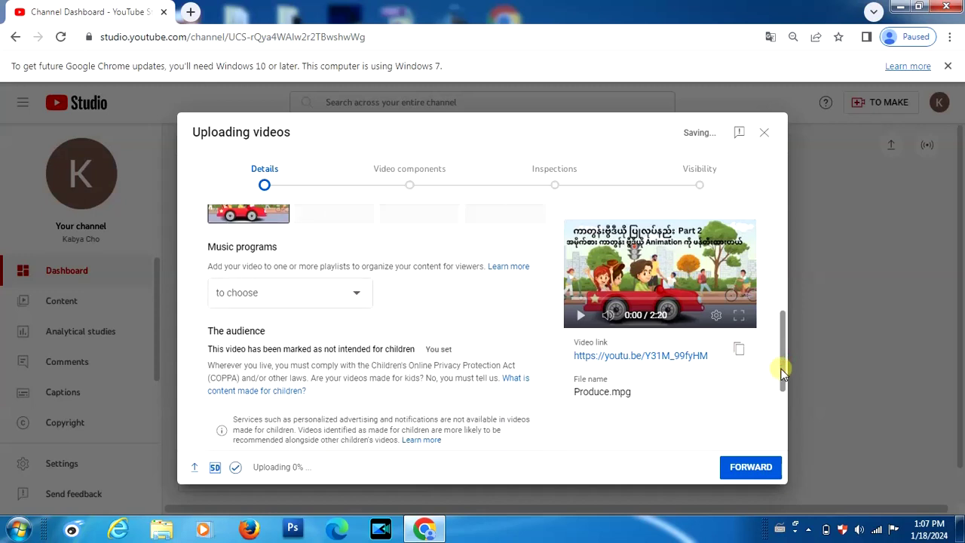
drag(781, 358, 781, 255)
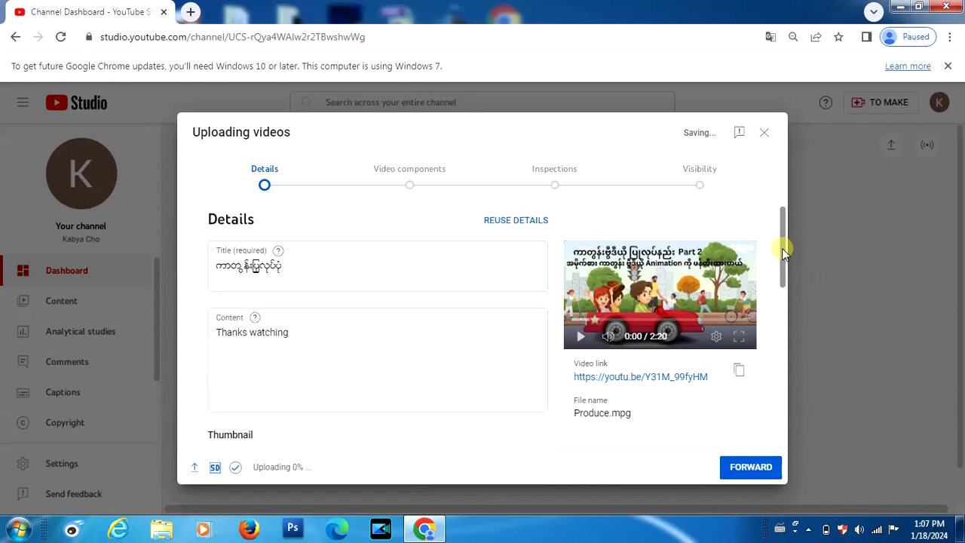
click(288, 267)
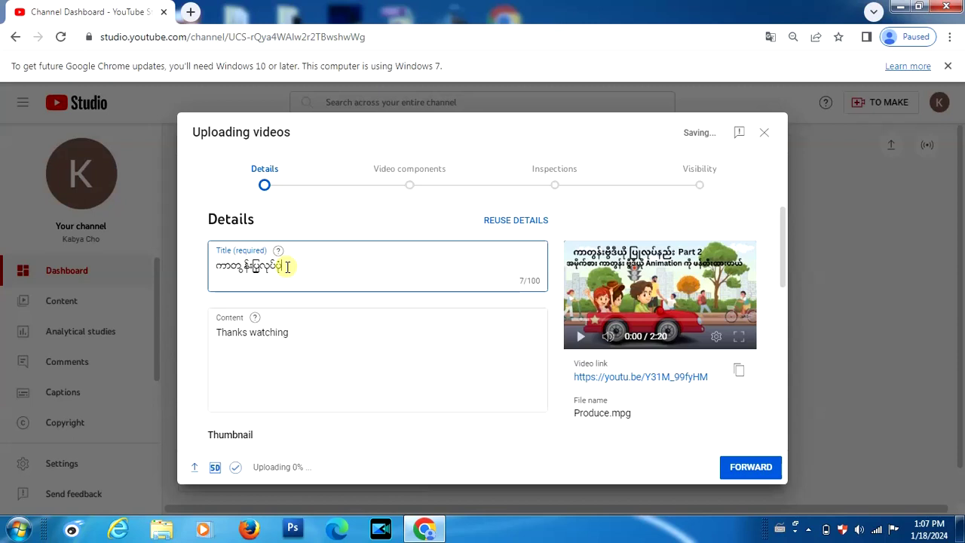
key(ctrl+a)
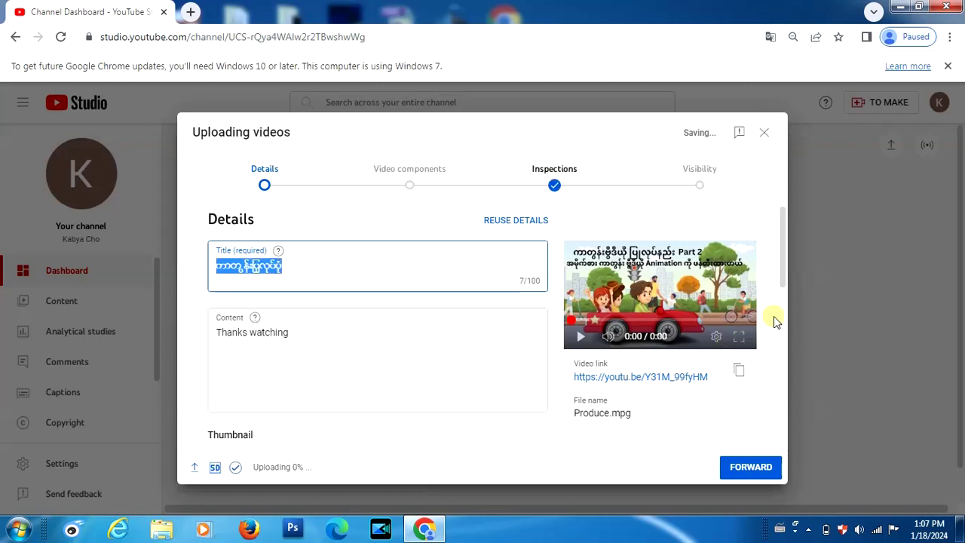
scroll(784, 286, down, 1)
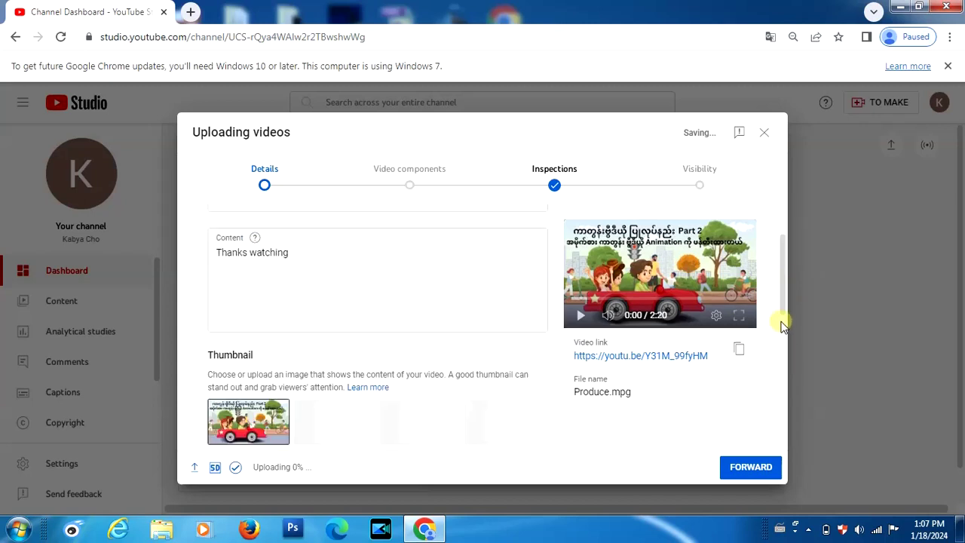
scroll(783, 339, down, 1)
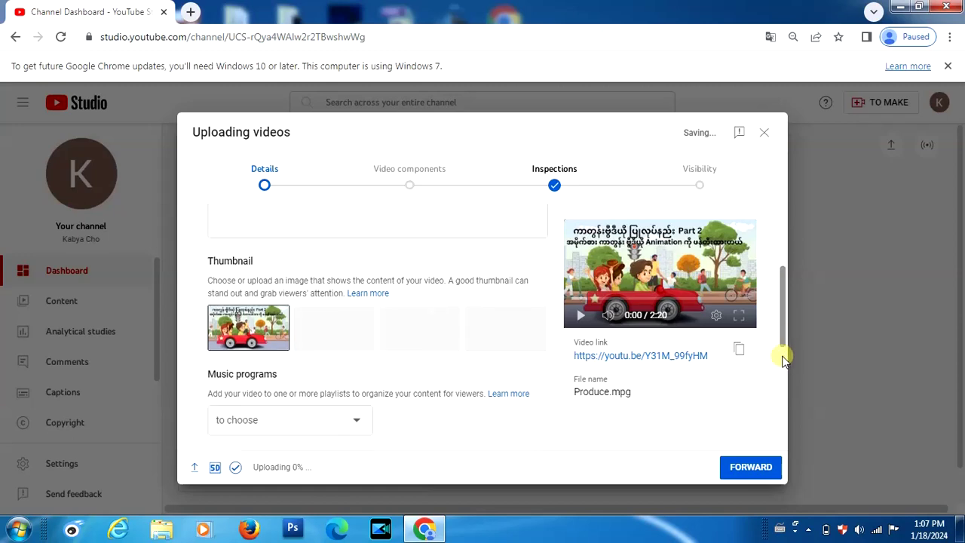
drag(782, 332, 787, 402)
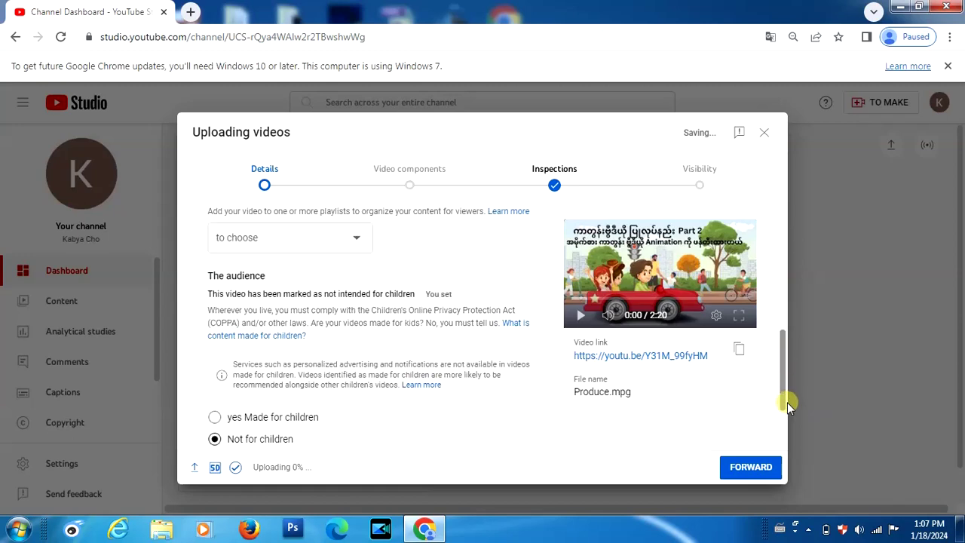
scroll(565, 355, down, 2)
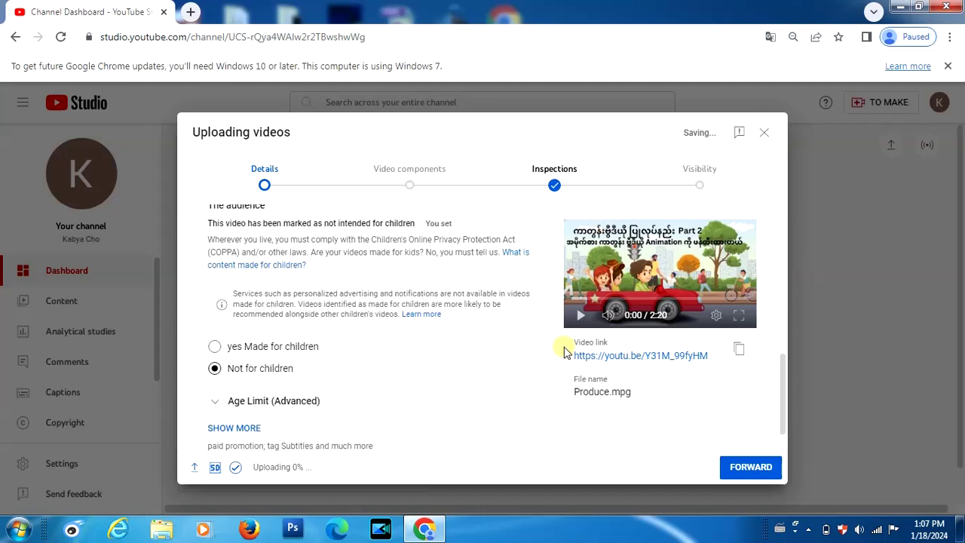
scroll(527, 351, down, 1)
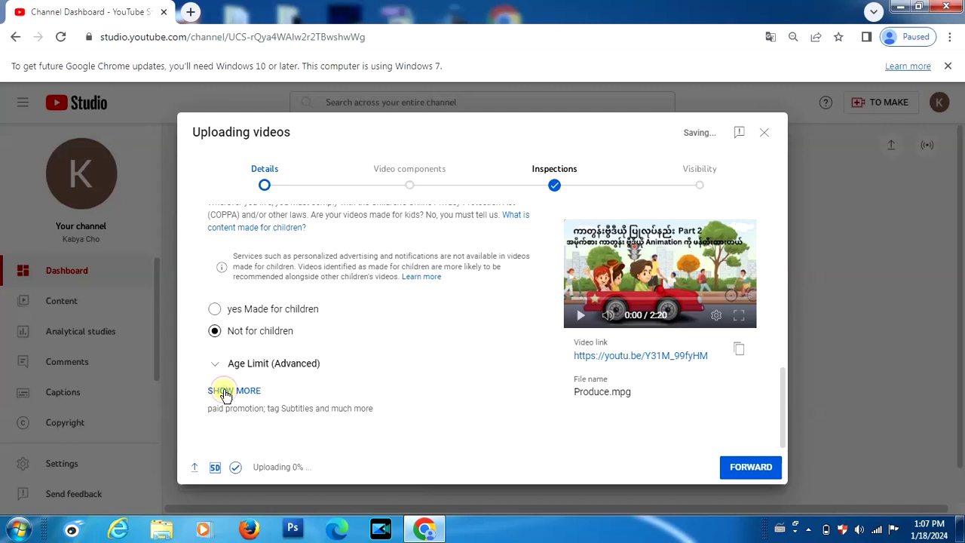
Expand the extra details under Age Limit and scroll down to the Tags section.
click(225, 392)
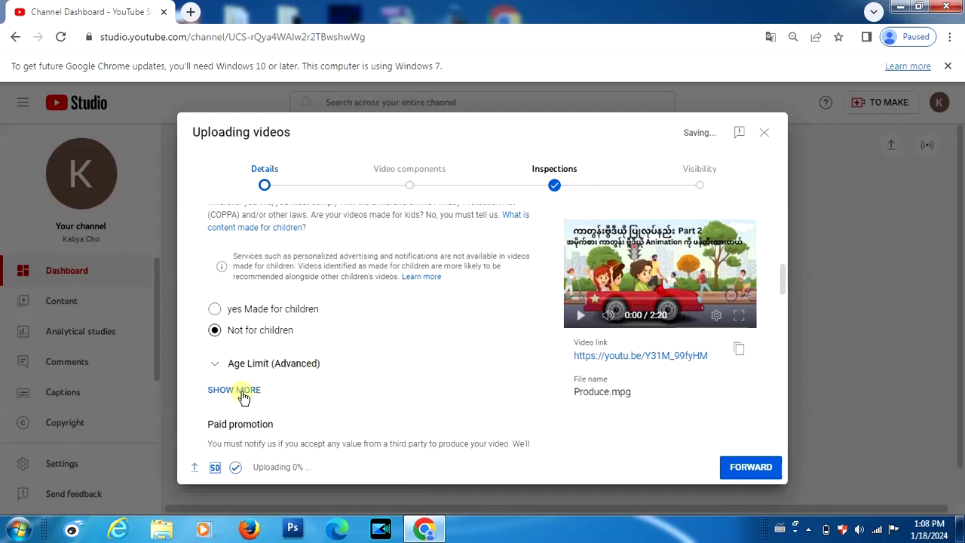
scroll(293, 390, down, 1)
scroll(293, 390, down, 1)
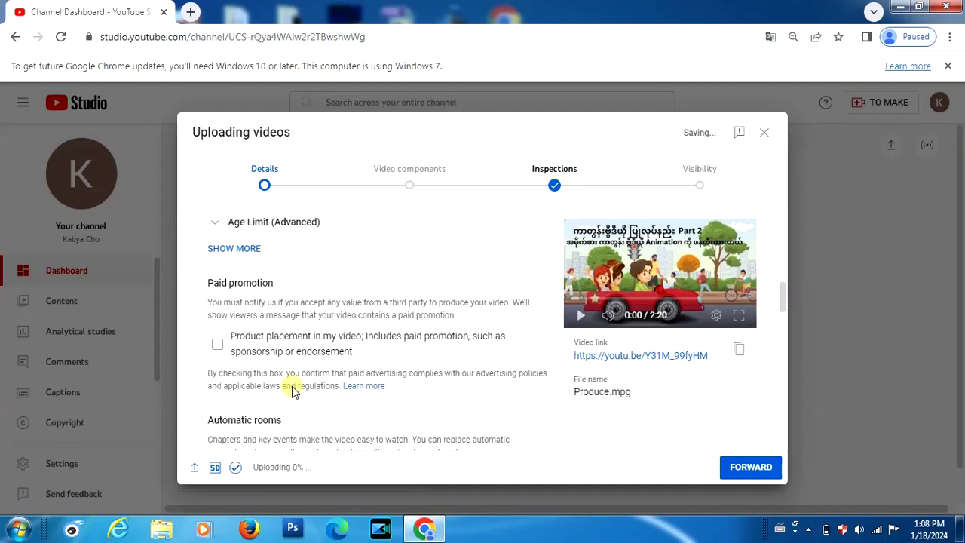
scroll(293, 389, down, 1)
scroll(291, 387, down, 1)
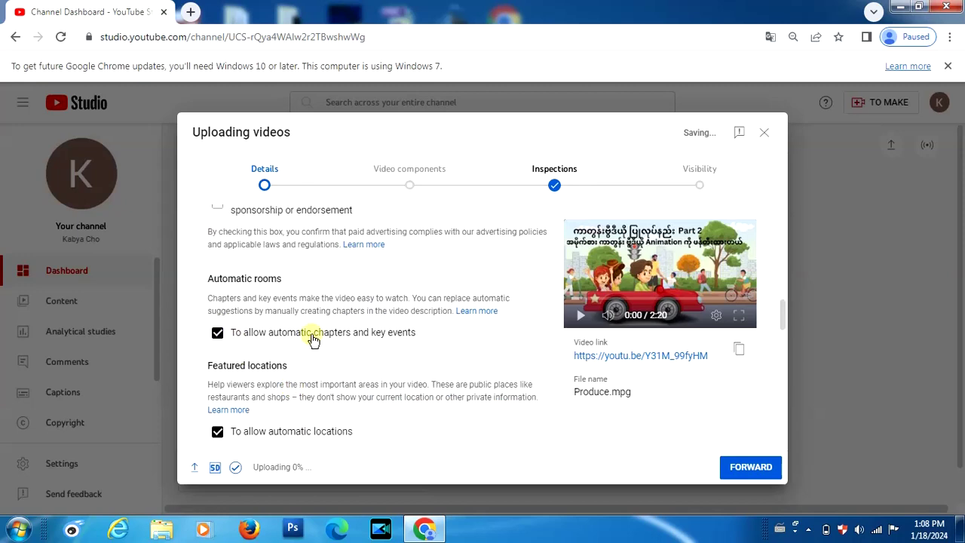
scroll(312, 338, down, 1)
scroll(313, 340, down, 2)
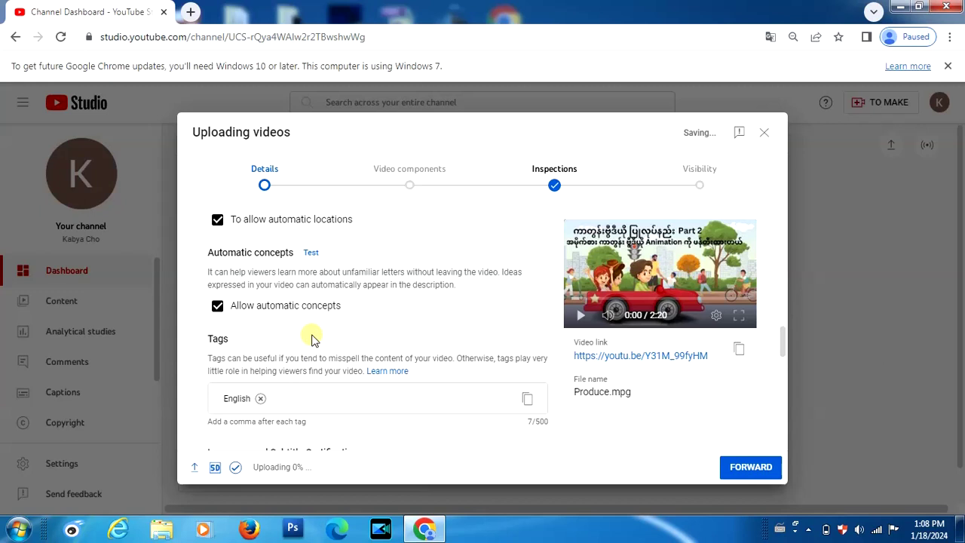
scroll(313, 339, down, 1)
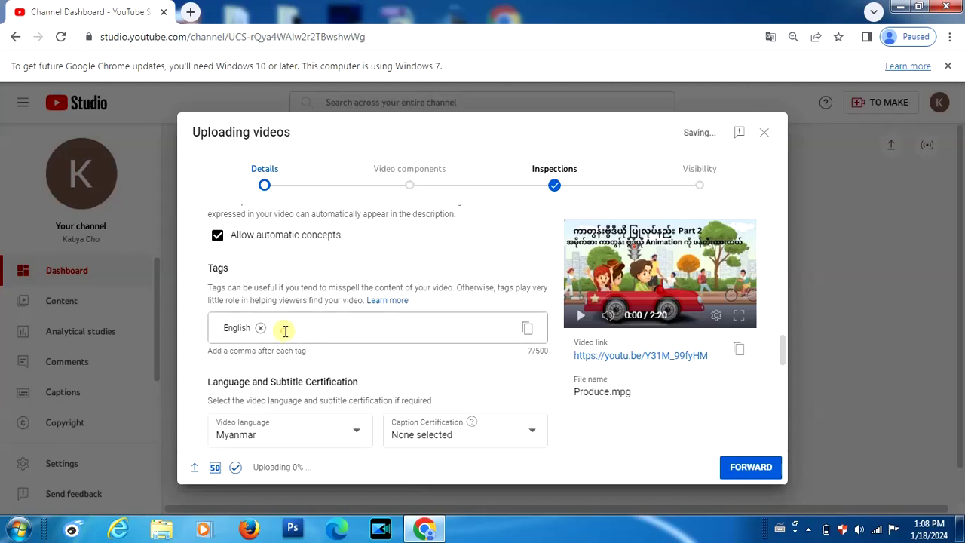
Add a Burmese tag meaning 'How to make animations' after the English tag.
click(285, 331)
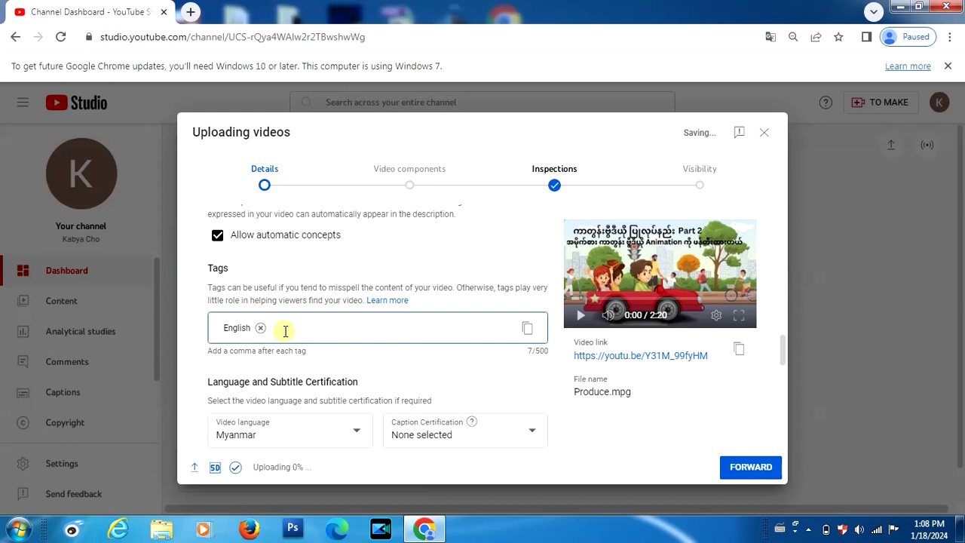
key(ctrl+v)
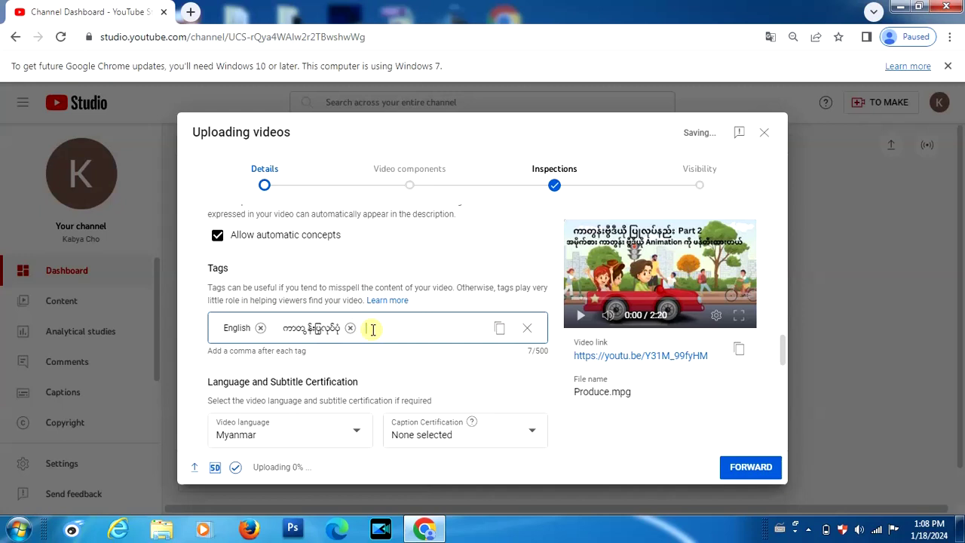
scroll(372, 330, down, 1)
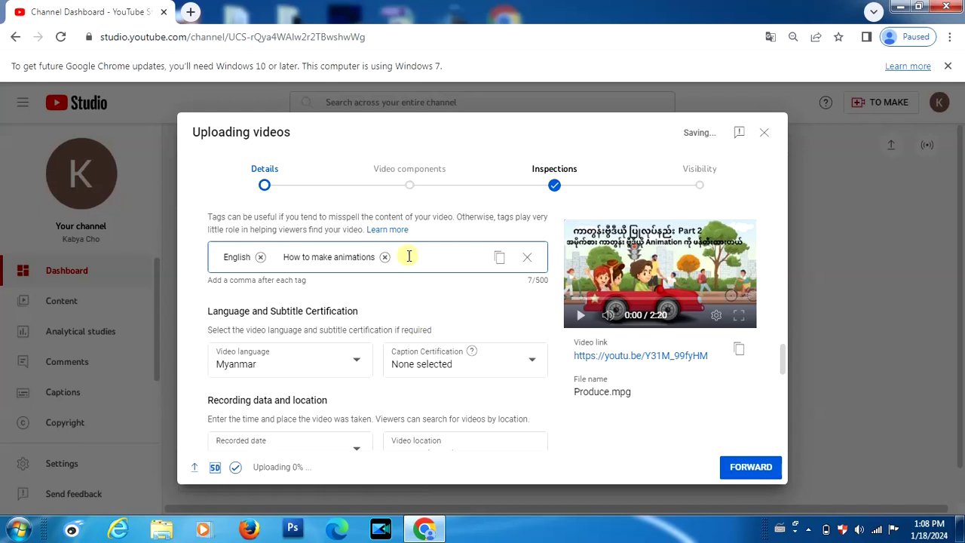
scroll(409, 256, down, 1)
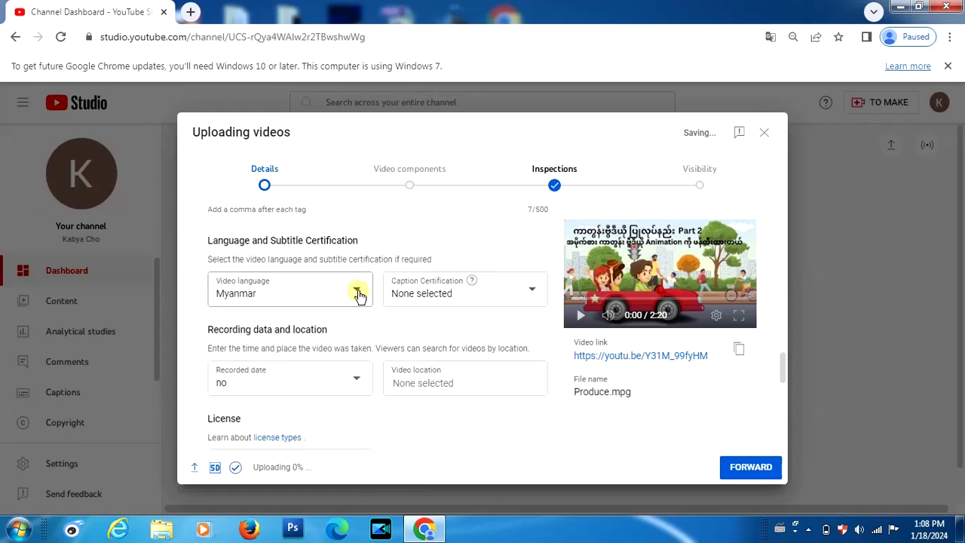
scroll(360, 294, down, 2)
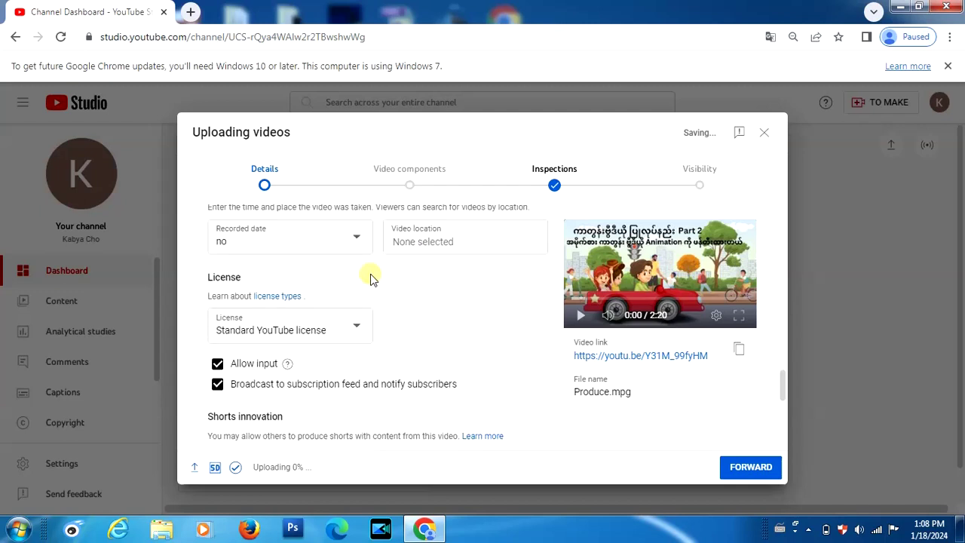
scroll(370, 278, down, 1)
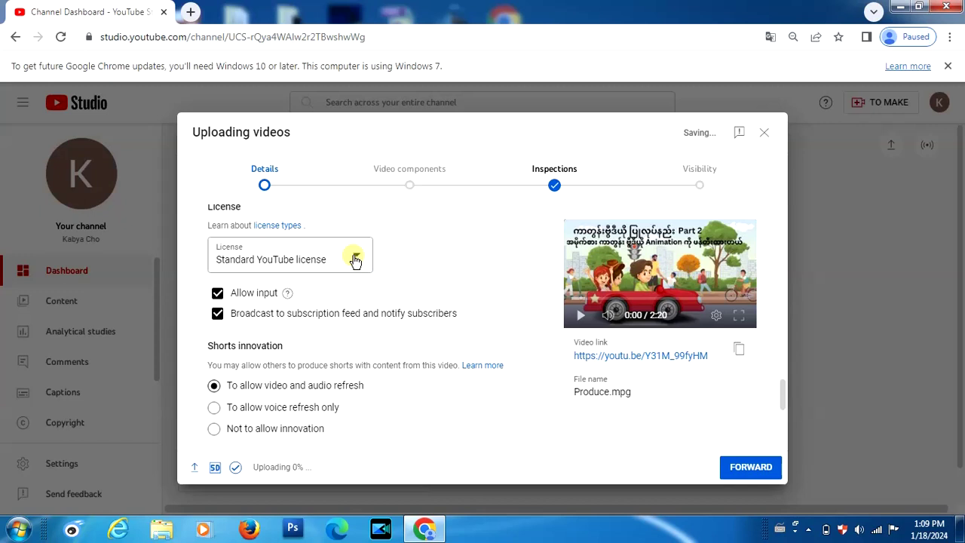
scroll(355, 260, down, 1)
scroll(351, 259, down, 1)
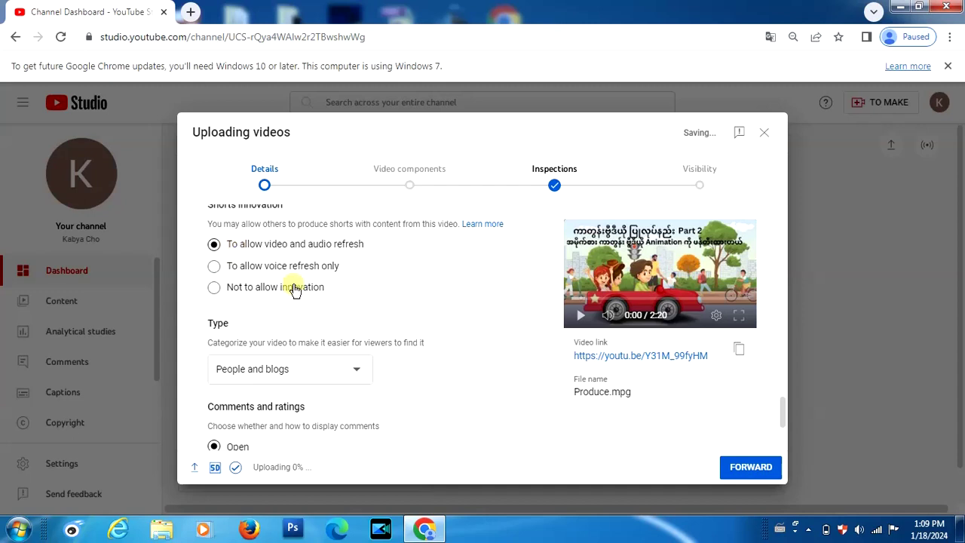
scroll(301, 298, down, 1)
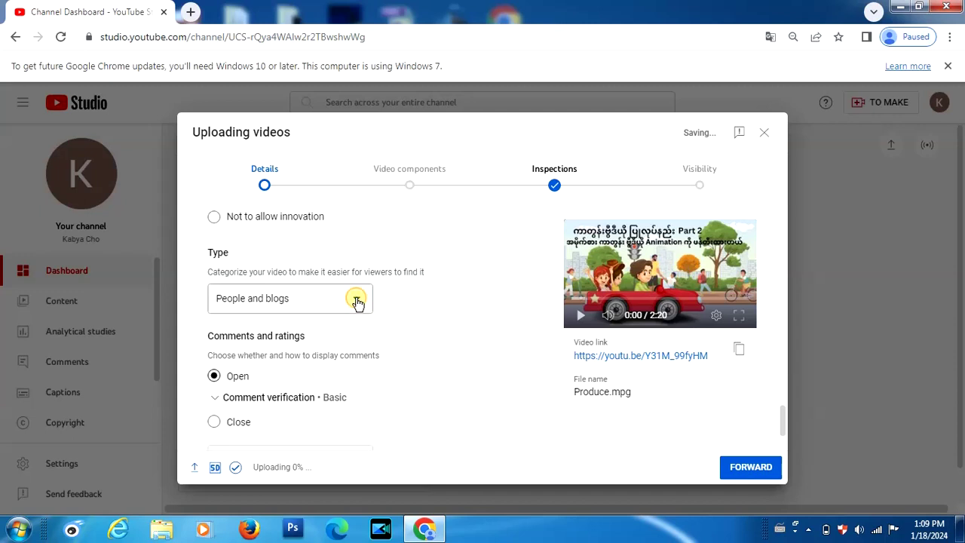
click(358, 302)
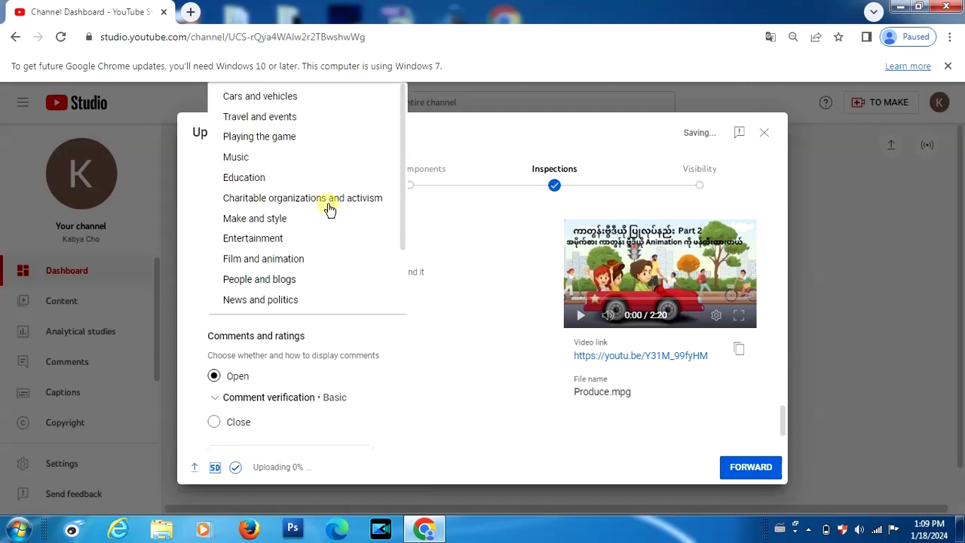
scroll(330, 209, down, 2)
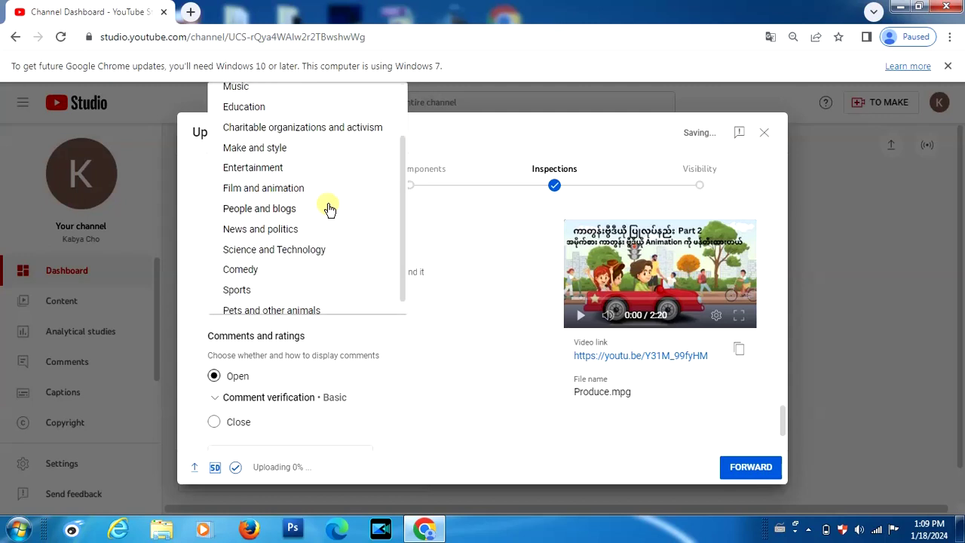
scroll(362, 231, down, 1)
scroll(361, 232, up, 3)
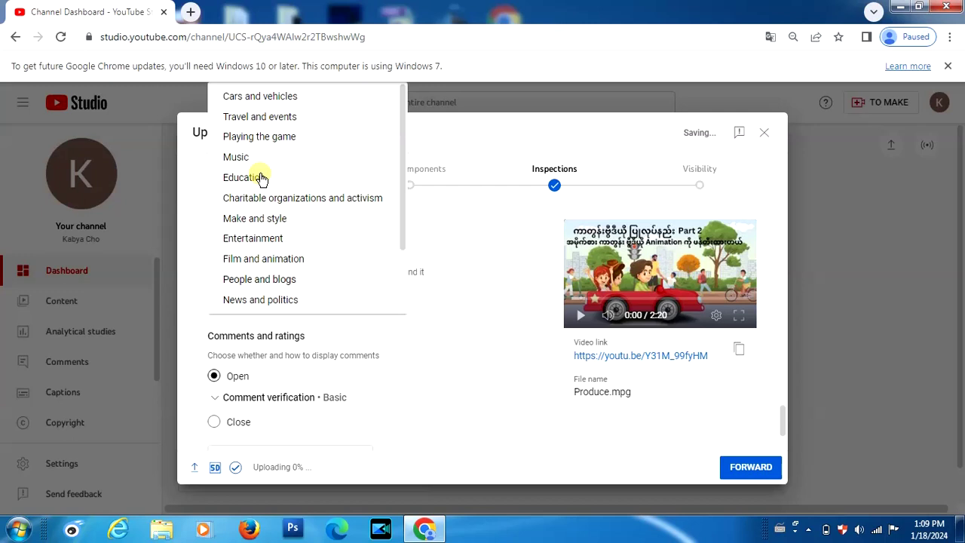
key(Escape)
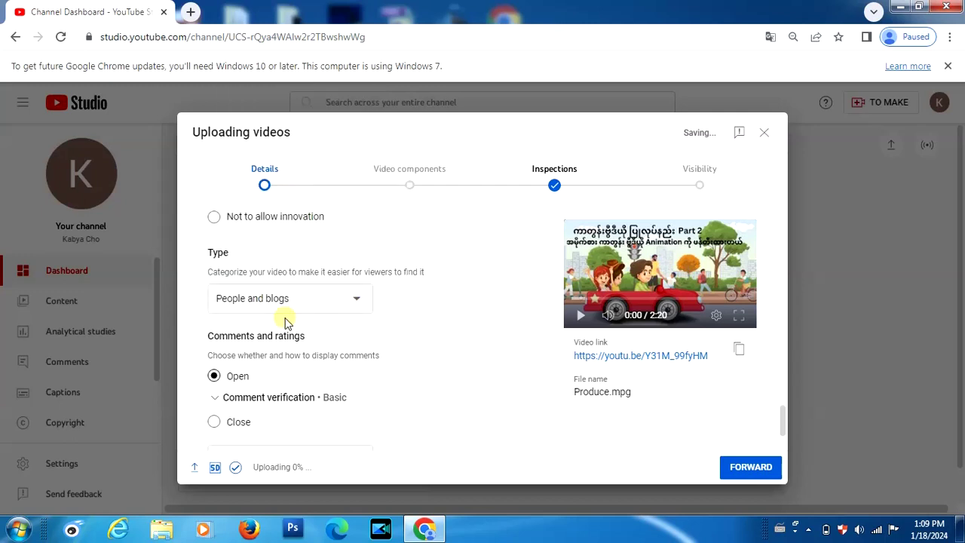
scroll(383, 302, down, 2)
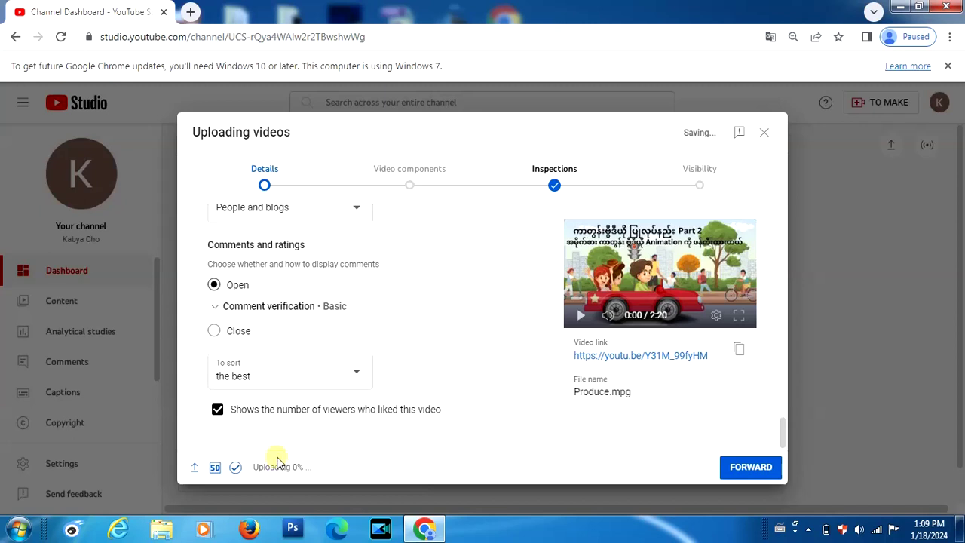
Advance from Details to the Video components step with subtitles, end screen and cards.
click(747, 476)
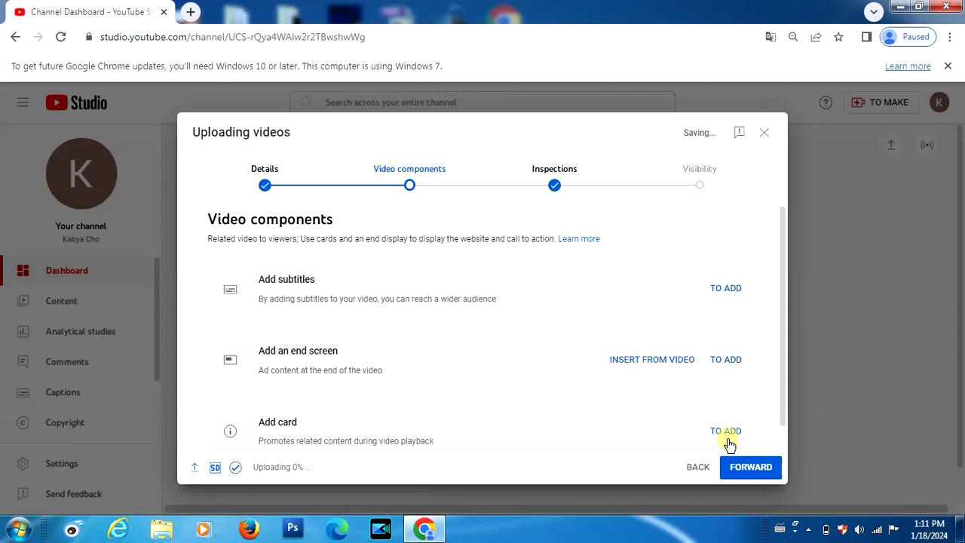
Advance to the Inspections step, where the copyright check finds no problems.
click(772, 470)
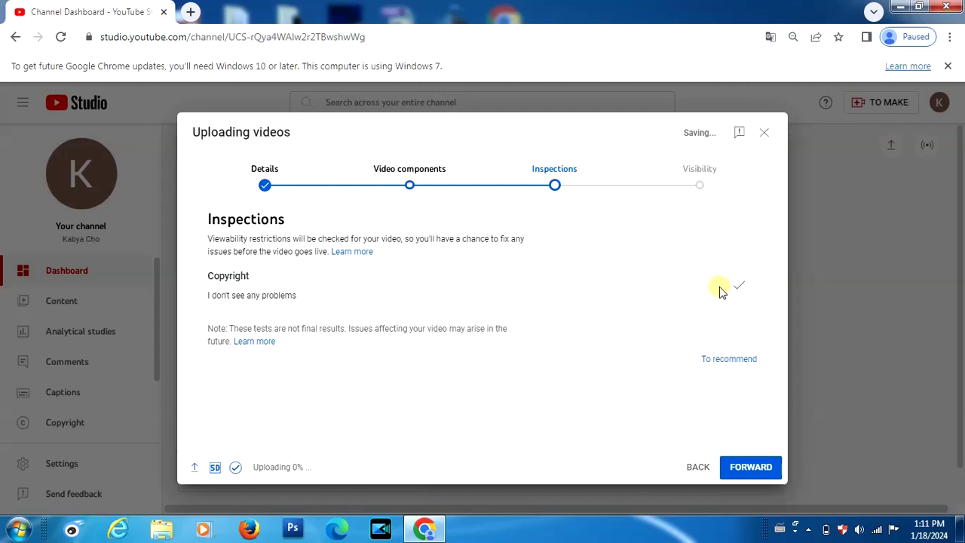
Advance to Visibility and review the public visibility and Planning options.
click(752, 468)
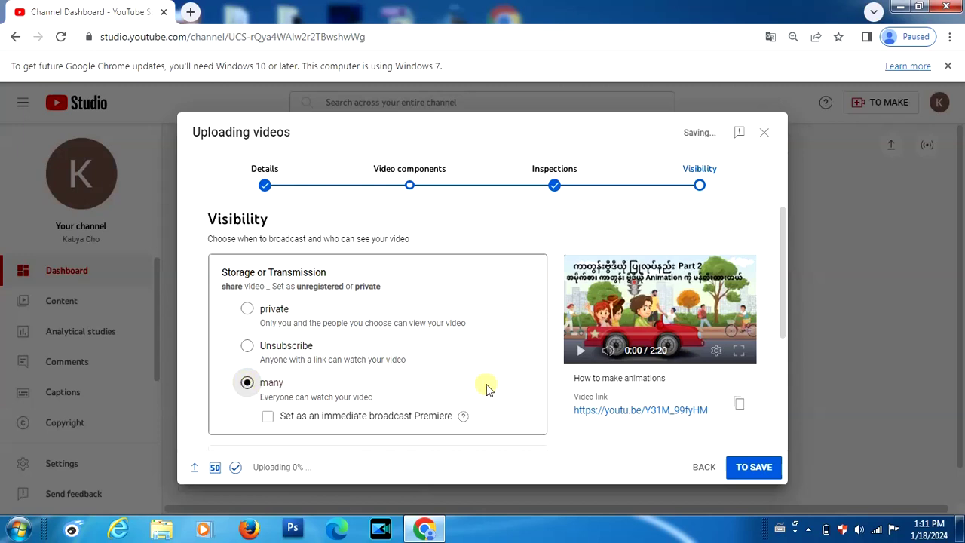
scroll(486, 389, down, 2)
scroll(368, 297, down, 1)
scroll(480, 310, up, 2)
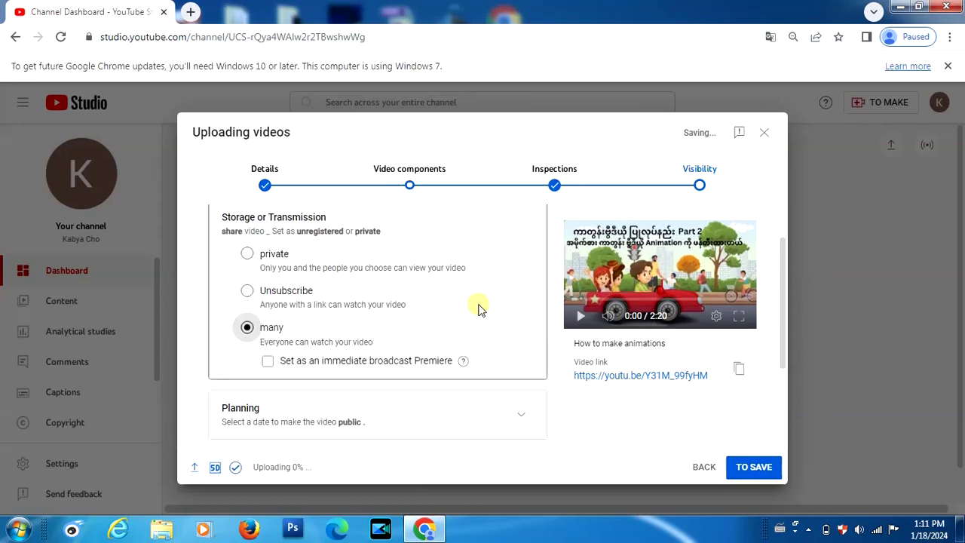
scroll(480, 308, down, 2)
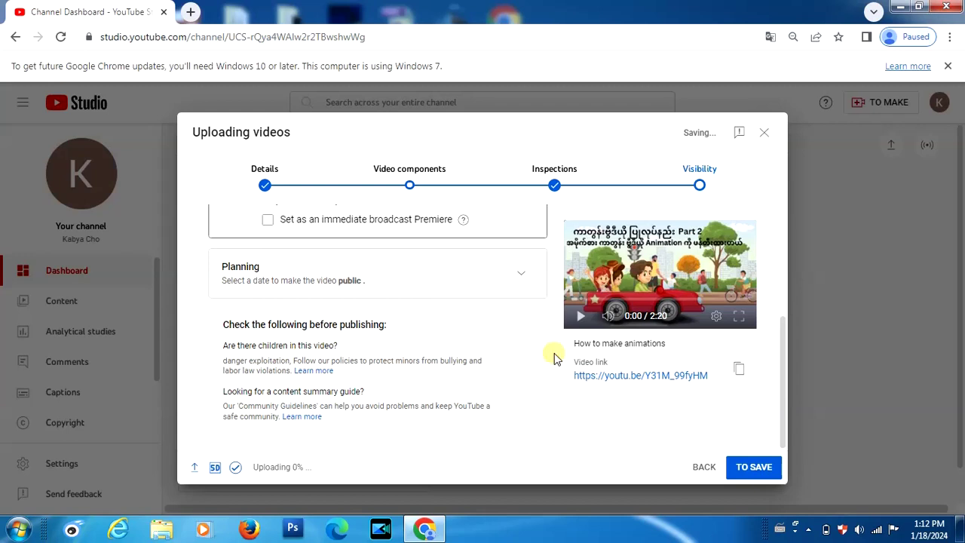
scroll(558, 359, up, 3)
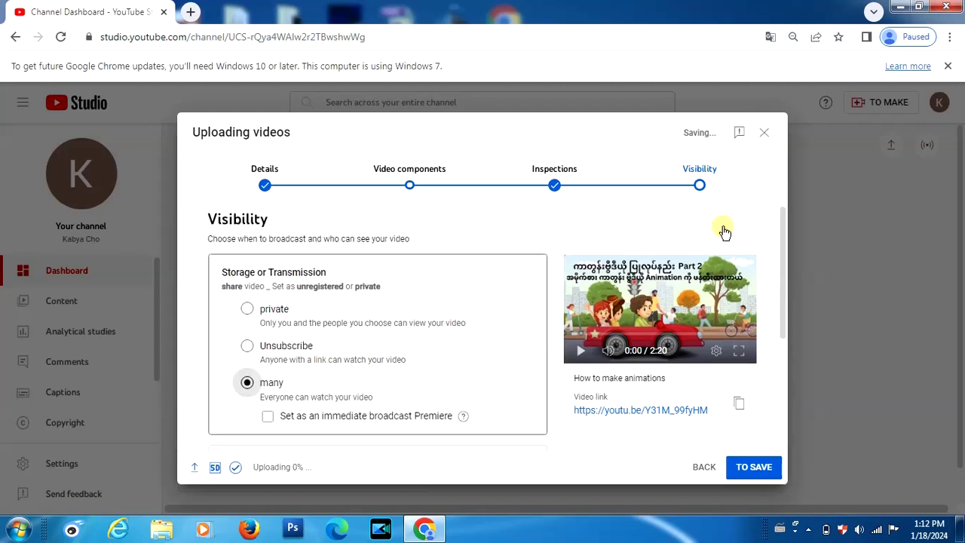
Save the video as public and dismiss the tip card on the Channel Dashboard.
click(760, 471)
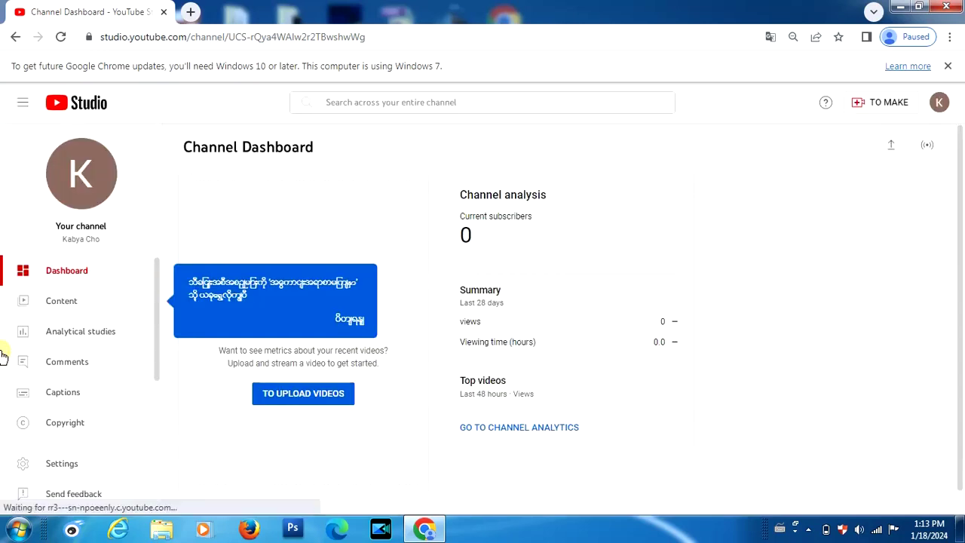
click(349, 322)
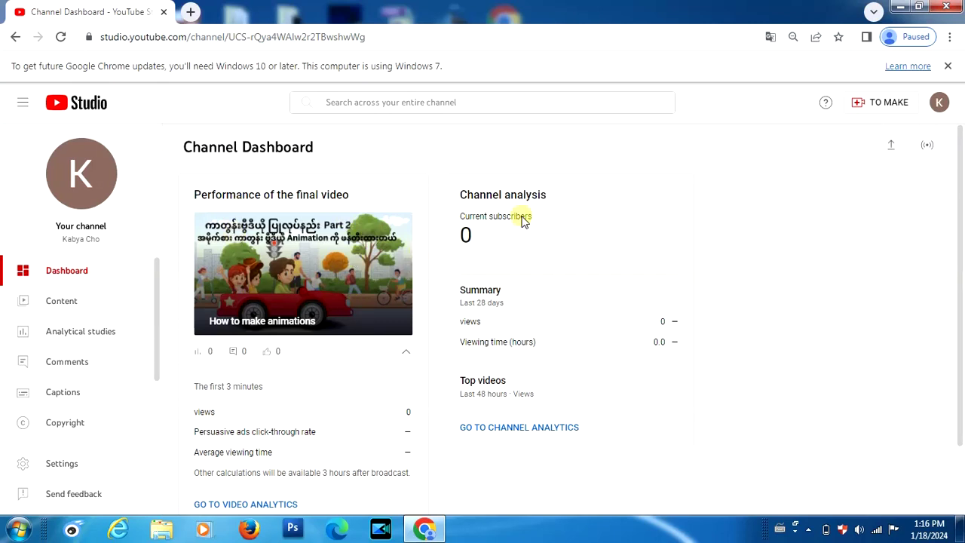
Open the channel's Content page from the left sidebar.
click(58, 305)
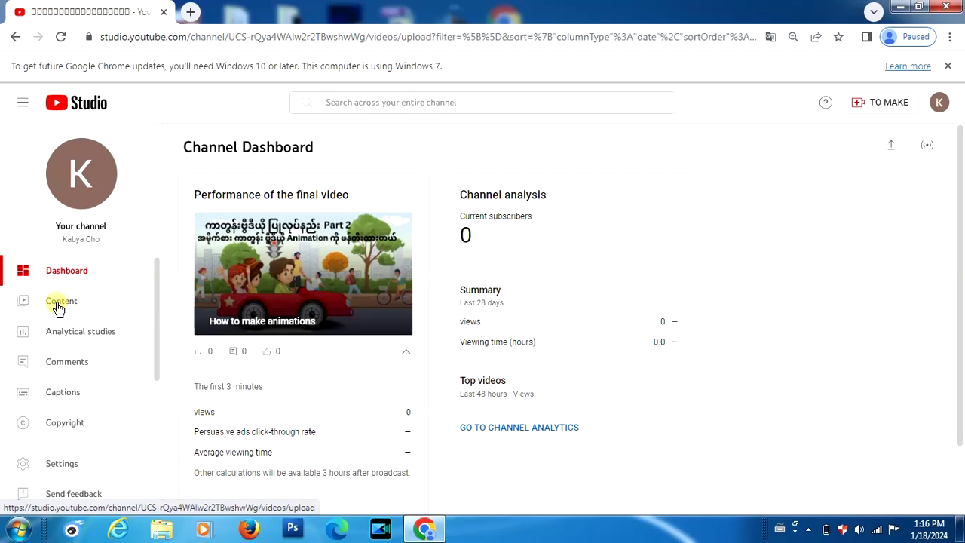